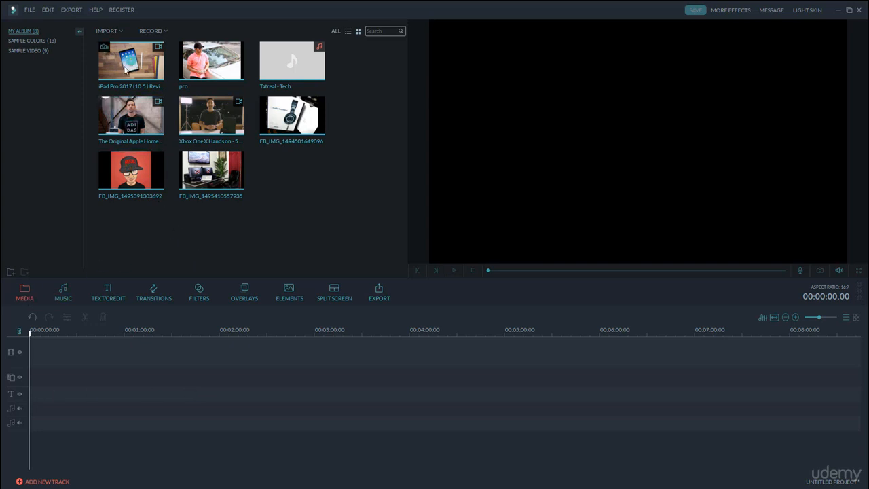
Place the iPad Pro 2017 review clip at the start of the video track and set the playhead to 00:00:56.00
mouse_move(292, 65)
mouse_move(134, 62)
left_click_drag(134, 62, 118, 333)
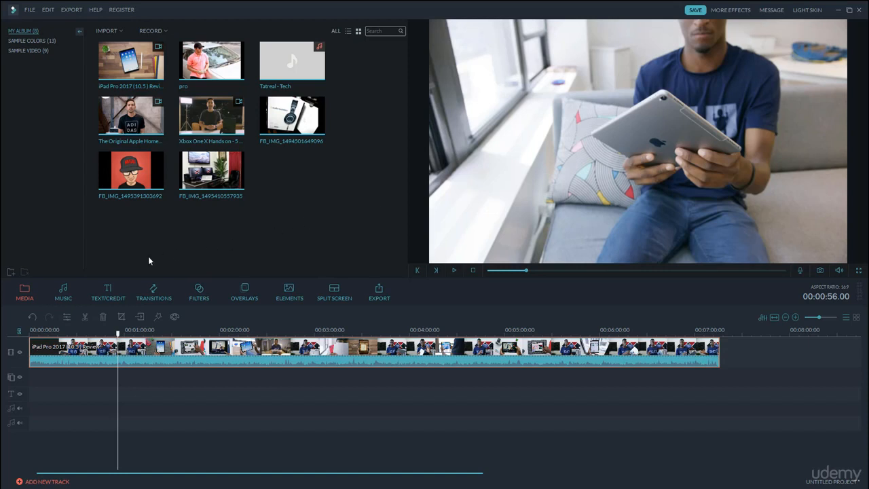
Browse the full text preset library and its Titles category for a suitable title style
left_click(110, 298)
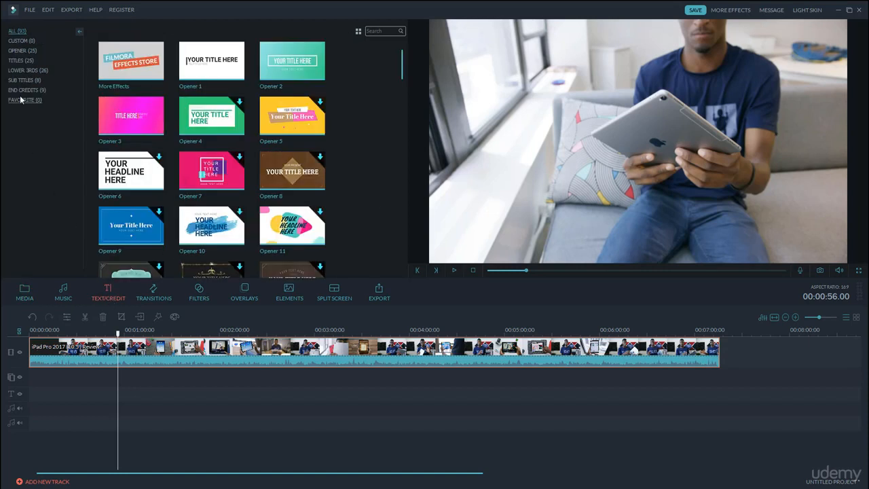
scroll(381, 102, "down", 3)
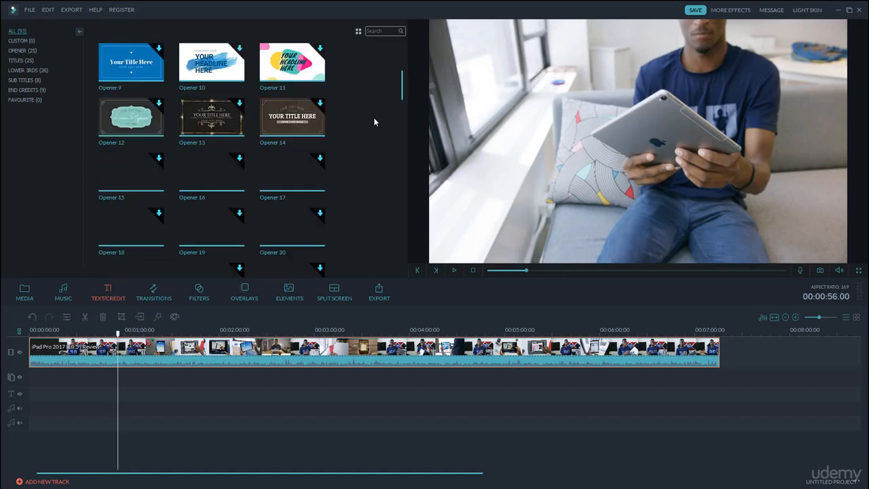
scroll(359, 180, "up", 3)
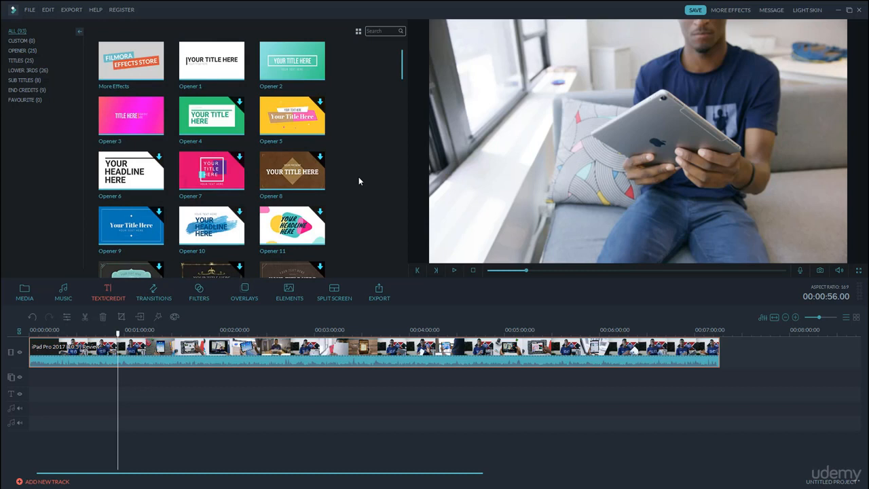
left_click(22, 60)
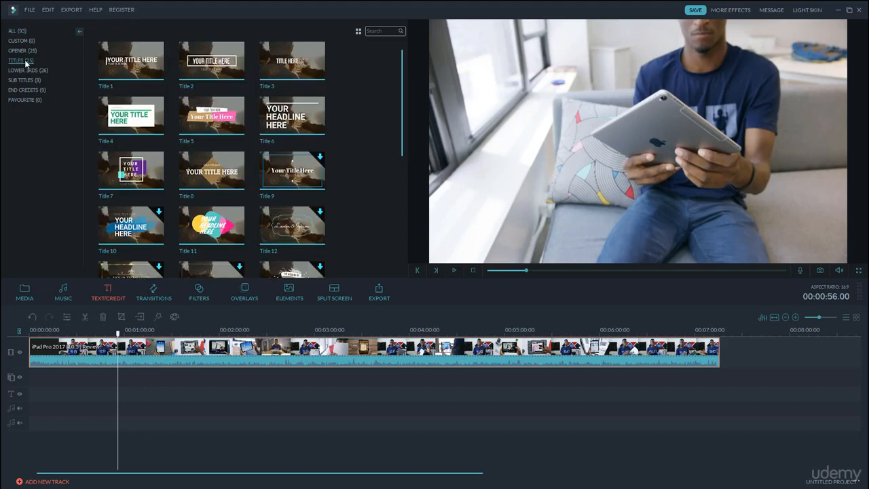
scroll(355, 154, "down", 5)
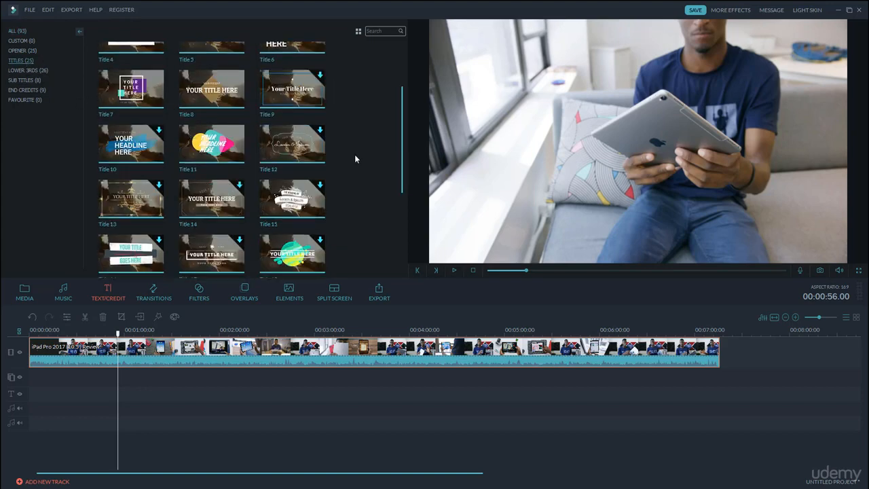
scroll(356, 175, "up", 5)
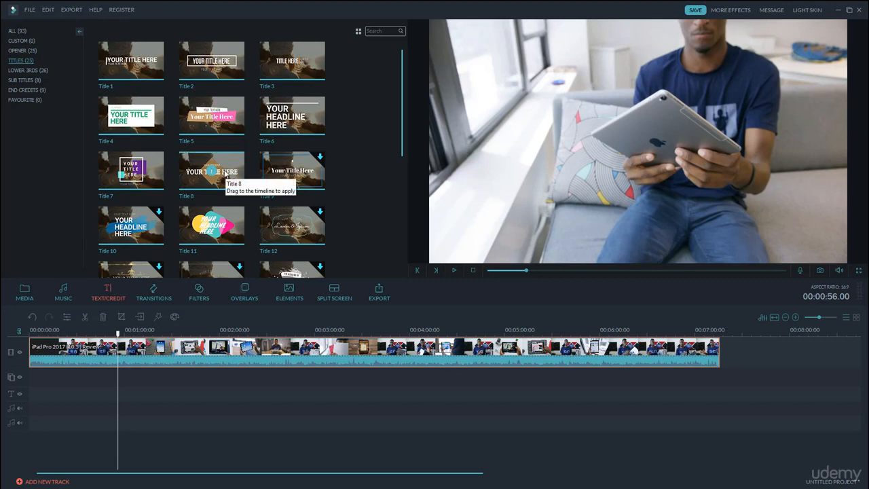
Preview the Title 3 and Title 2 presets, then return the preview to the timeline
left_click(269, 77)
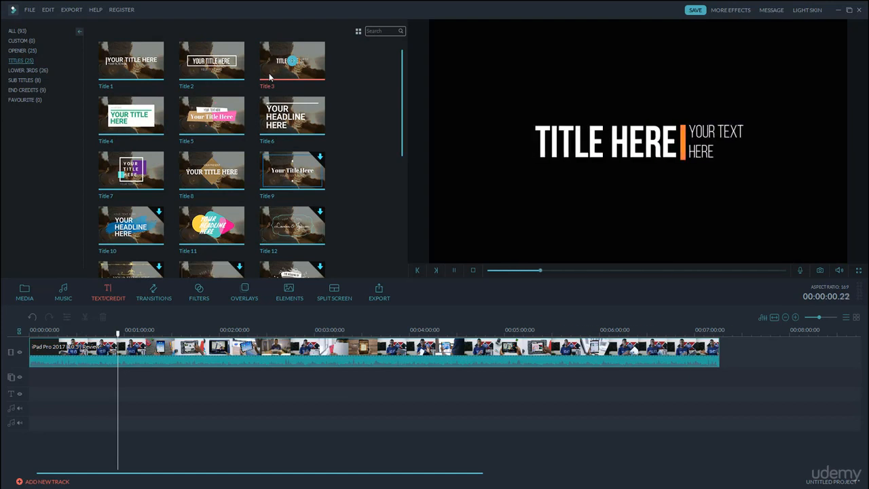
left_click(226, 74)
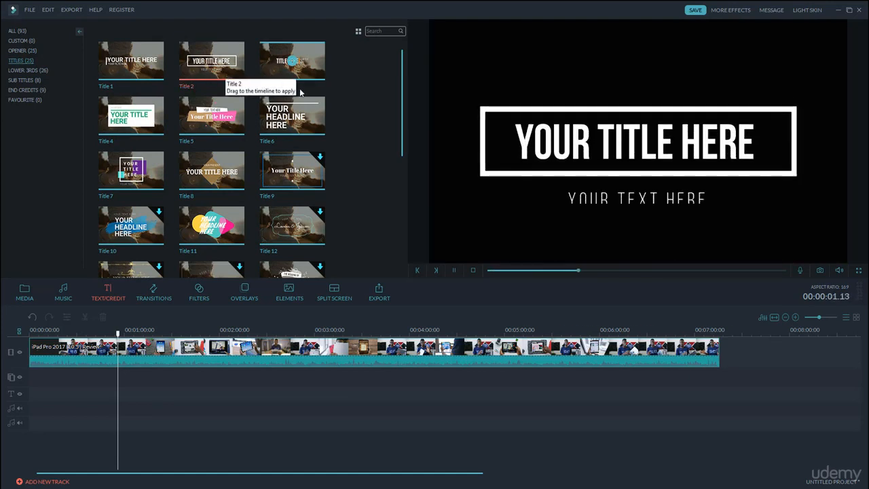
left_click(354, 103)
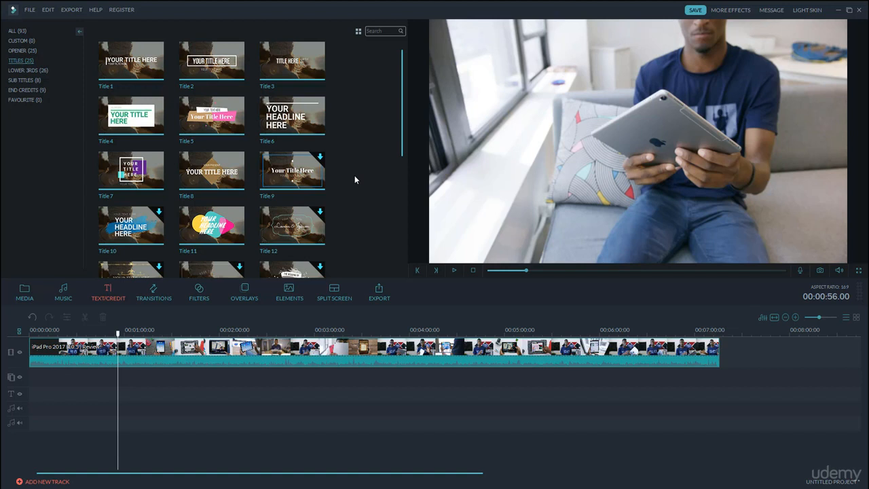
Download the Title 9 preset and place the Title 1 preset on the text track at about 00:00:51
left_click(322, 161)
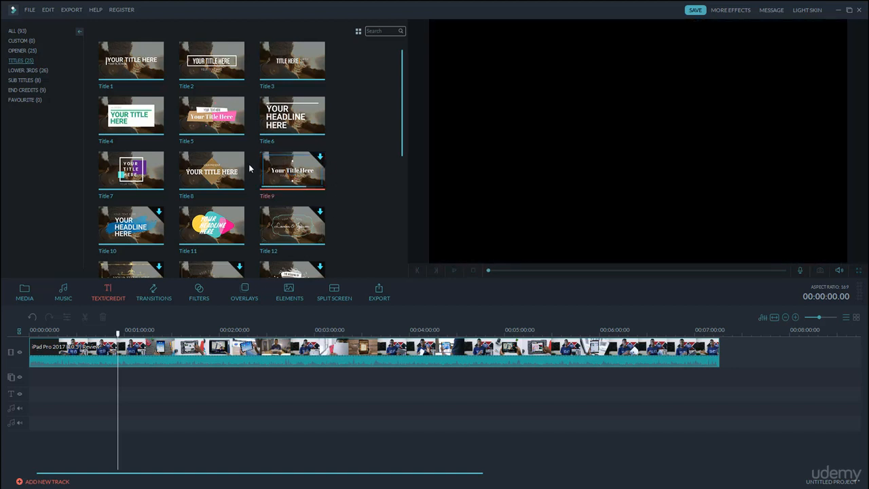
double_click(314, 170)
left_click(160, 71)
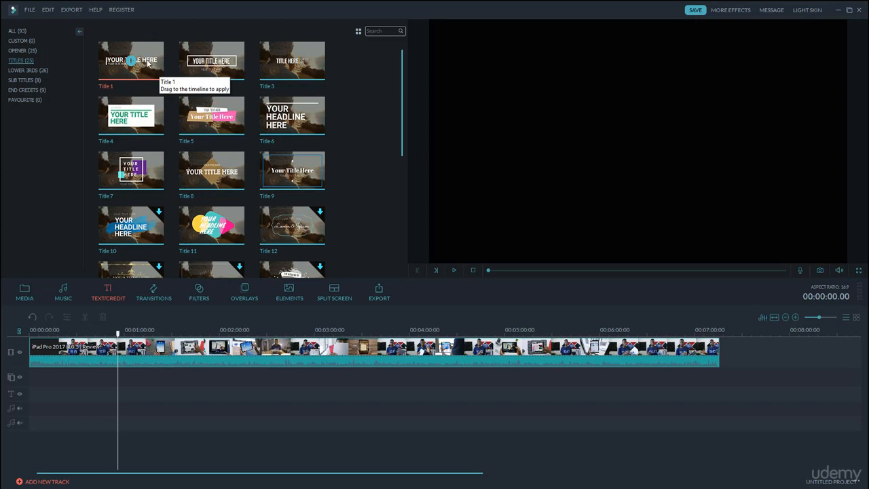
left_click_drag(148, 60, 112, 393)
Play the timeline from 00:00:50.00 to preview the title over the video, and pause while the title is displayed
left_click(110, 333)
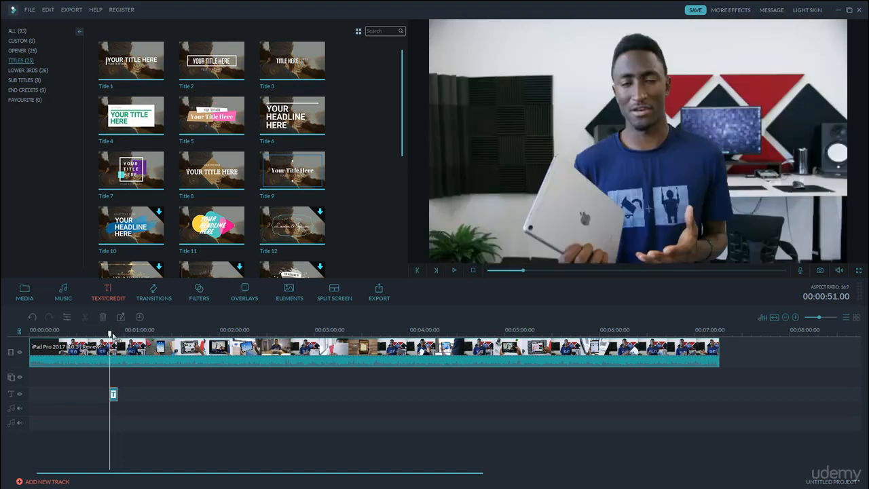
left_click_drag(110, 334, 108, 334)
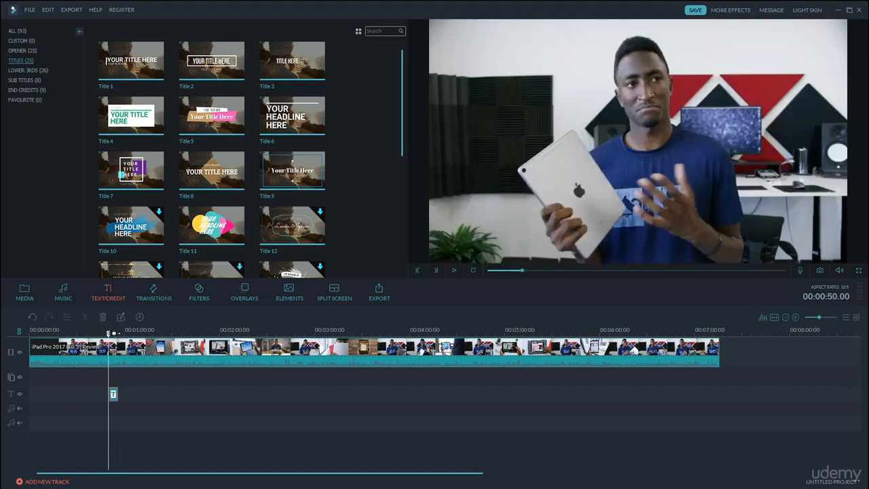
left_click(455, 271)
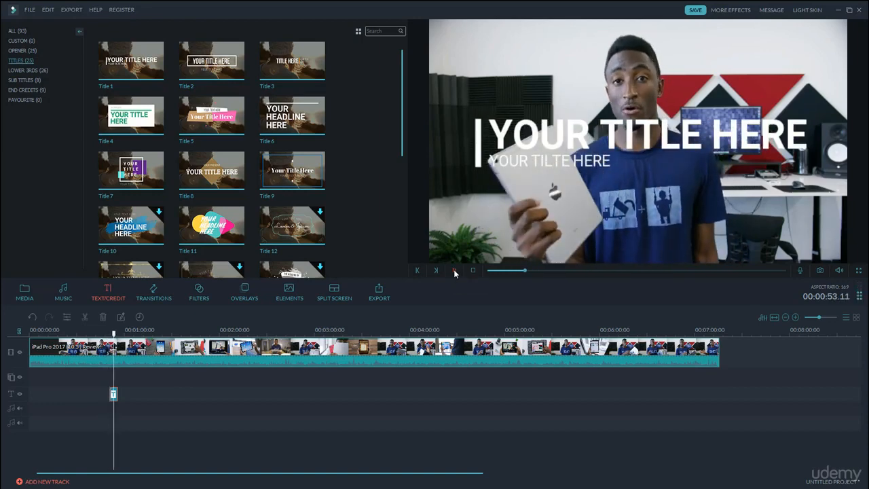
left_click(455, 271)
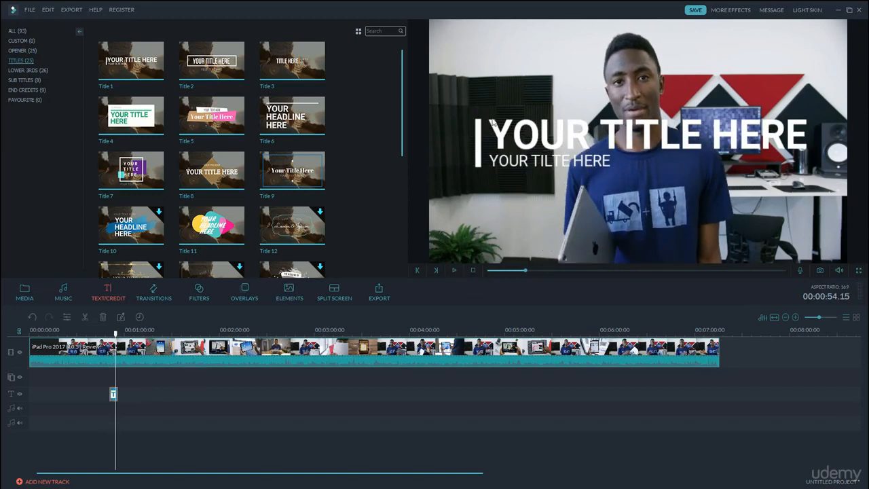
Open the title clip for editing and replace its large main title text with "iPad Pro"
double_click(113, 395)
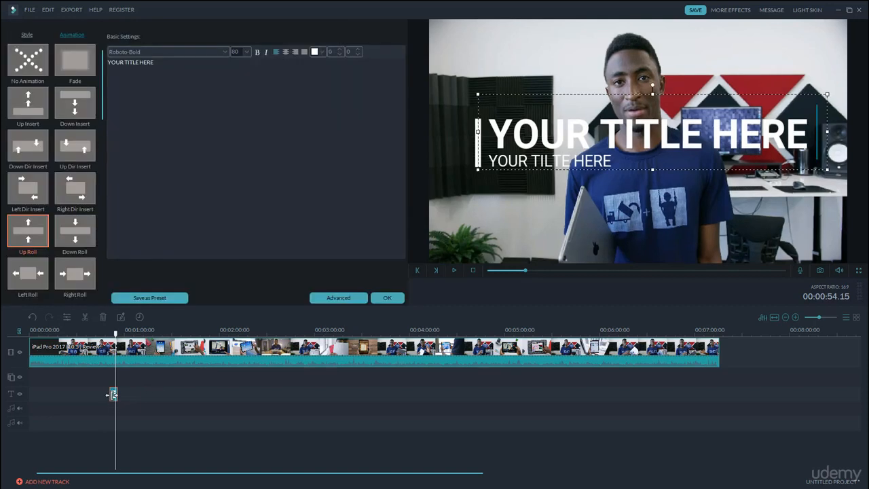
left_click(510, 143)
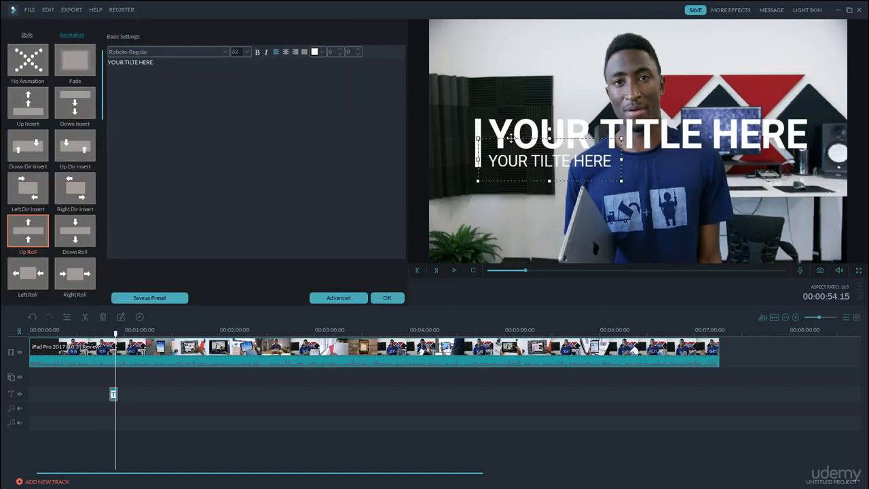
left_click(495, 129)
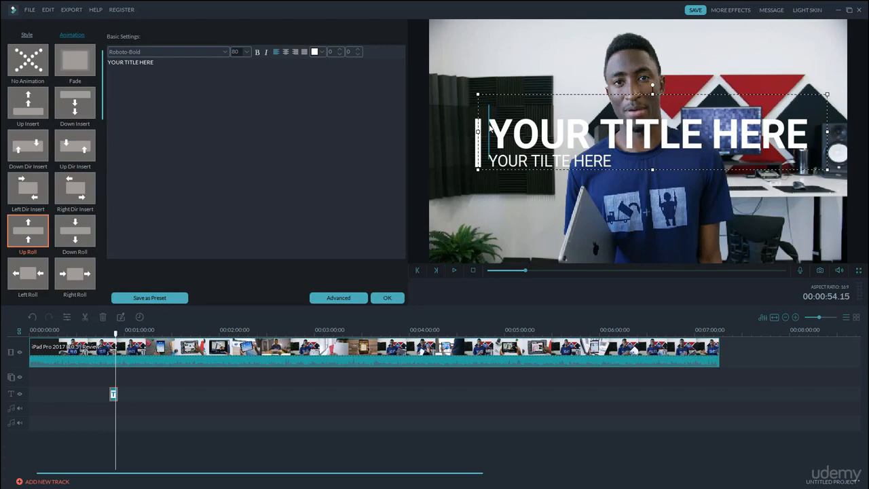
left_click_drag(156, 63, 108, 62)
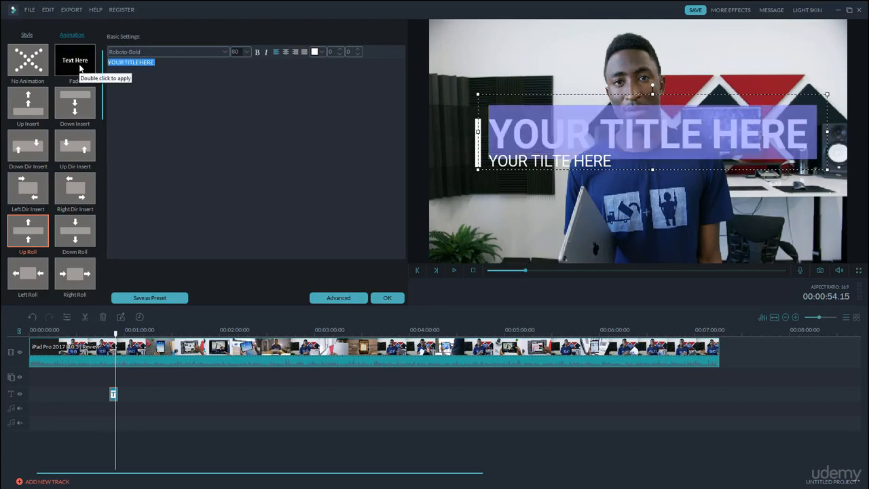
key("BackSpace")
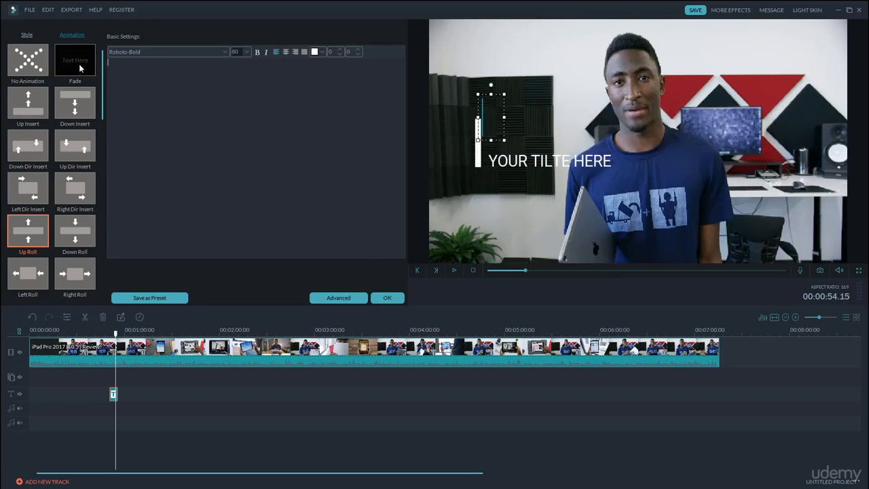
type("i")
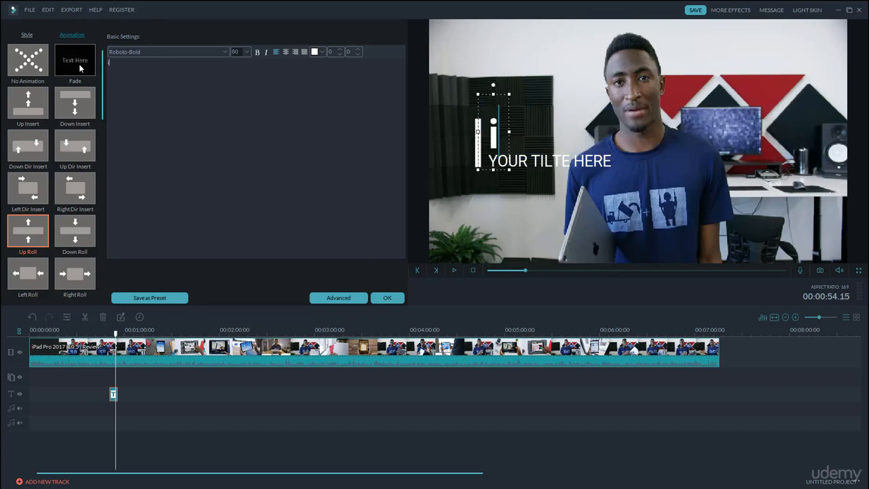
type("Pad Pro")
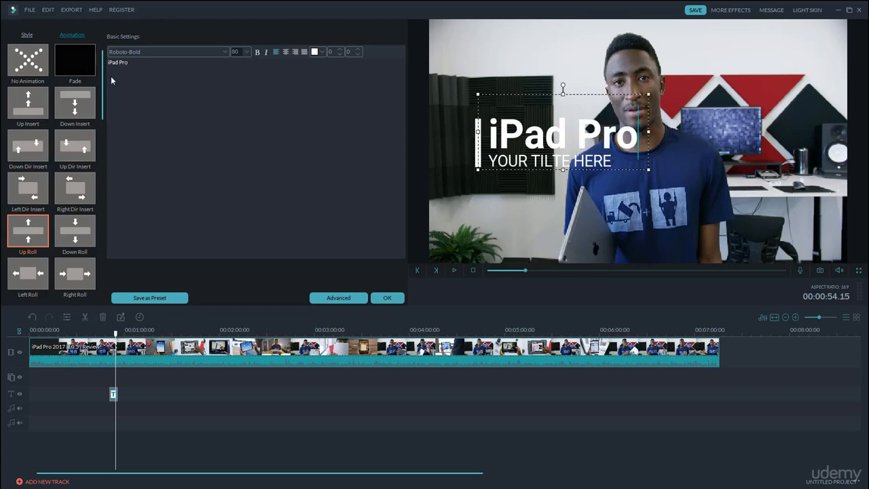
Replace the smaller second line of the title with "Review 2017"
left_click(497, 197)
left_click(507, 161)
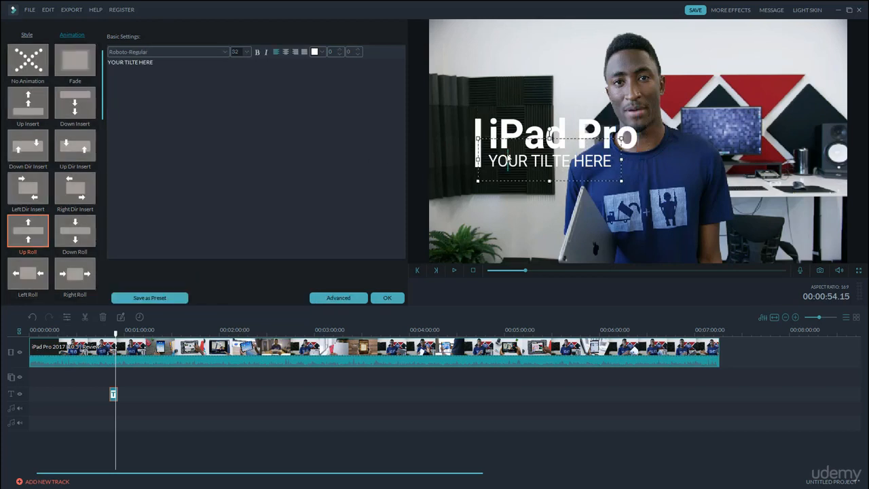
key("ctrl+a")
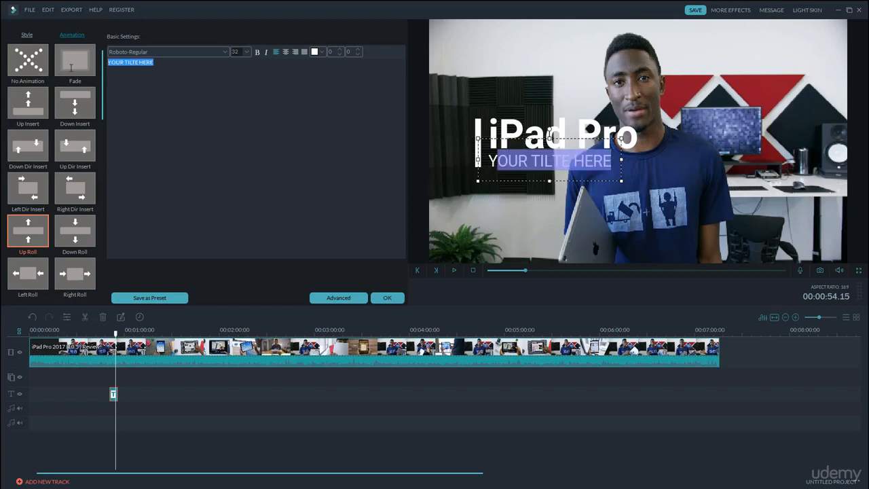
key("BackSpace")
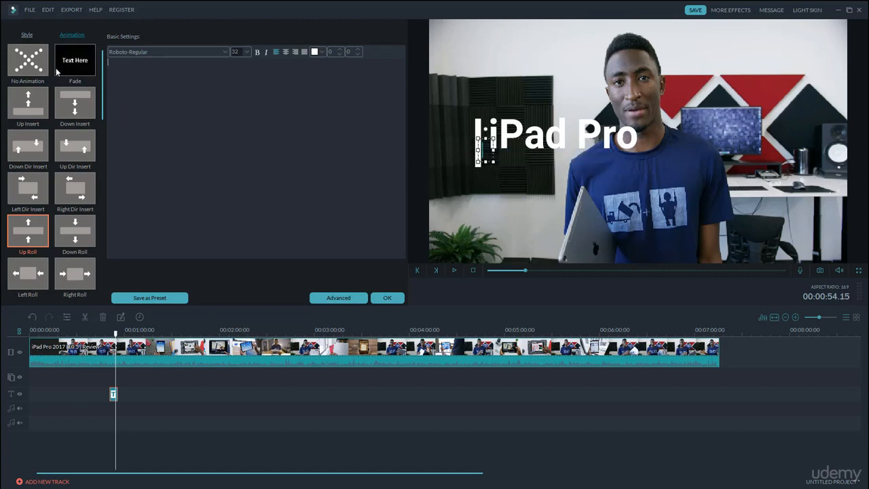
type("Revi")
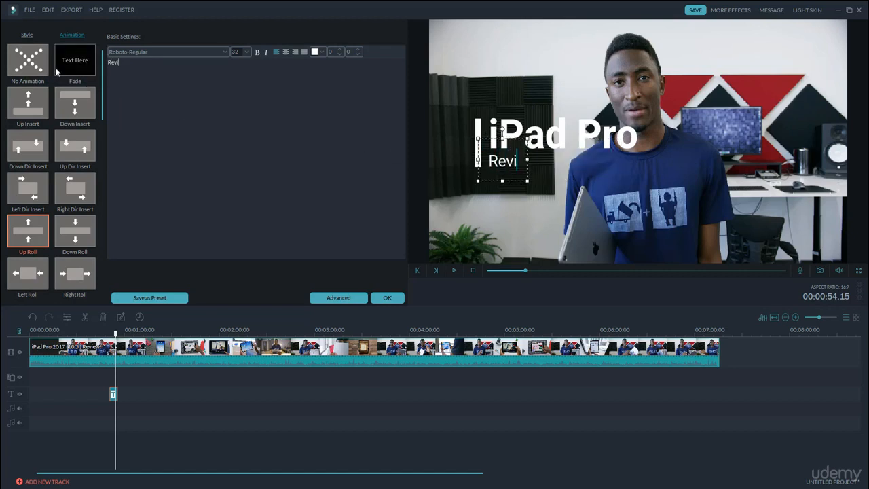
type("ew 2017")
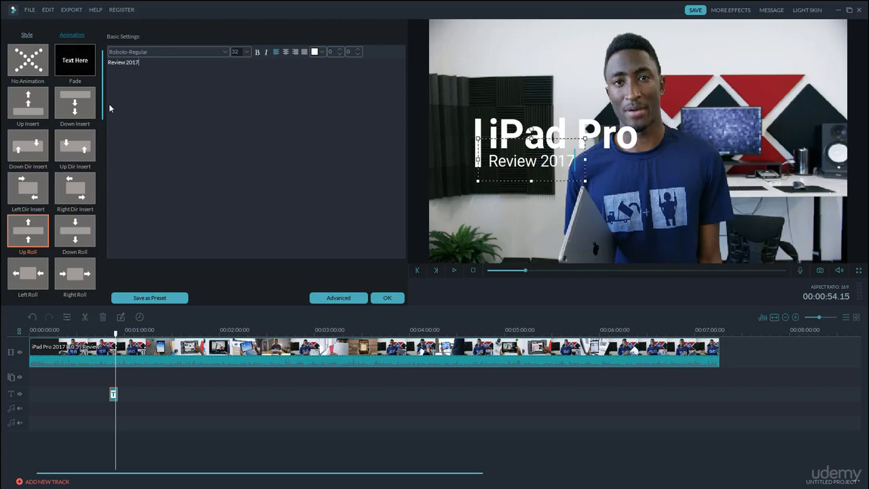
left_click(440, 73)
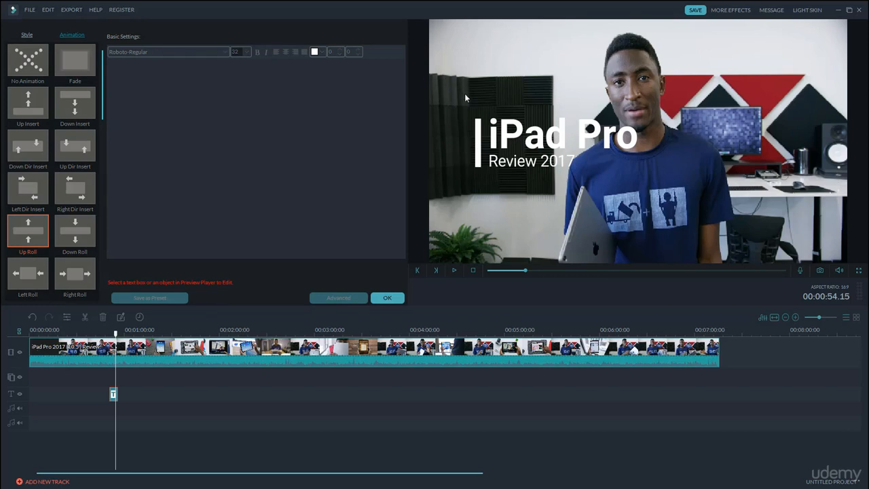
Change the font of the "iPad Pro" text to Abril Fatface
left_click(522, 141)
left_click(503, 123)
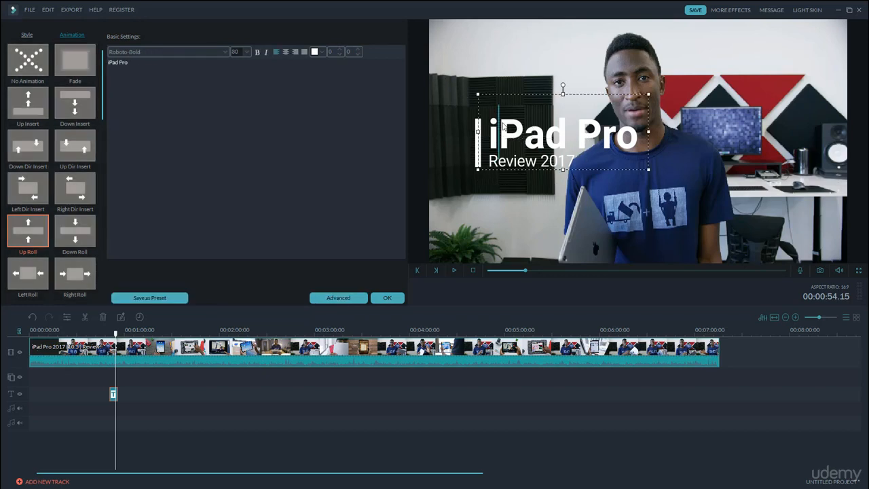
left_click_drag(490, 128, 632, 136)
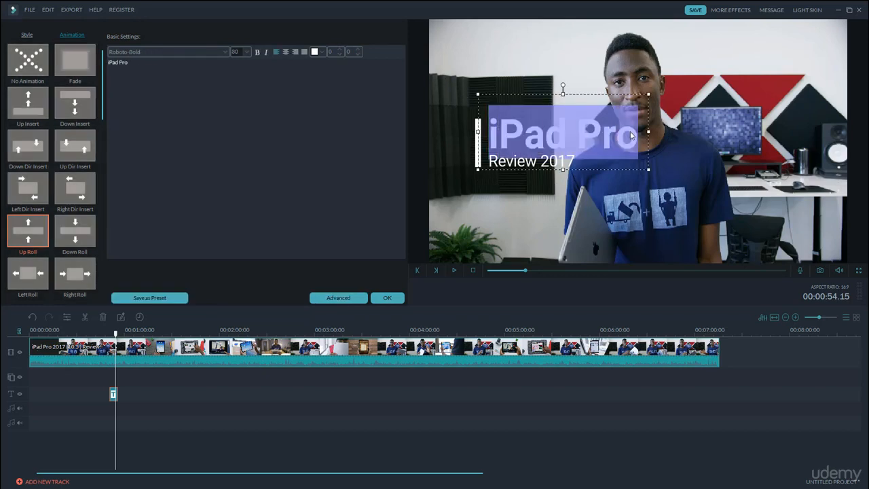
left_click(225, 51)
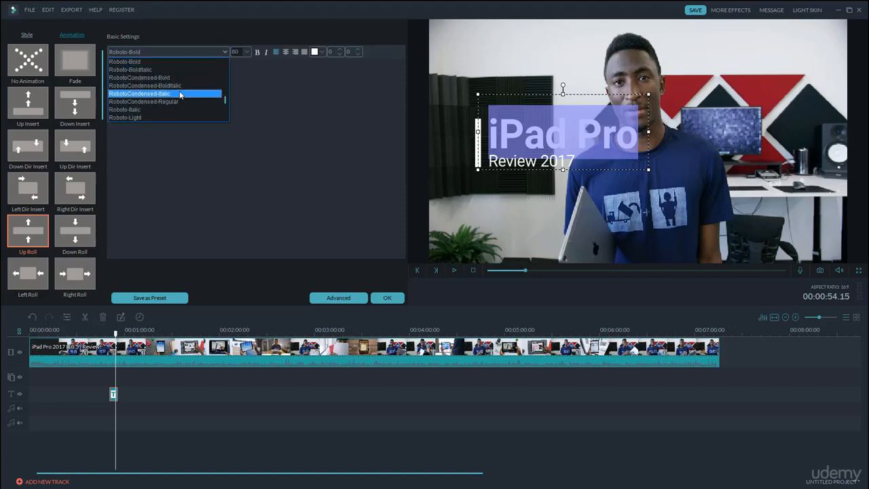
scroll(179, 92, "up", 10)
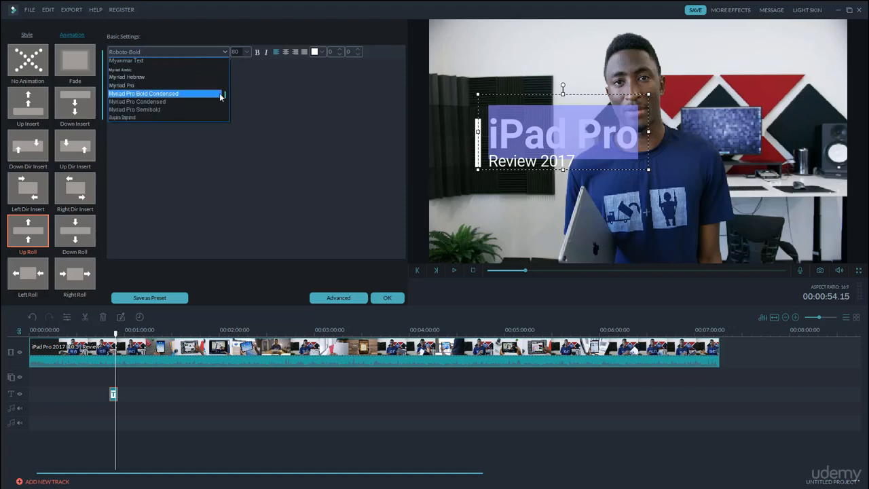
left_click_drag(221, 96, 227, 62)
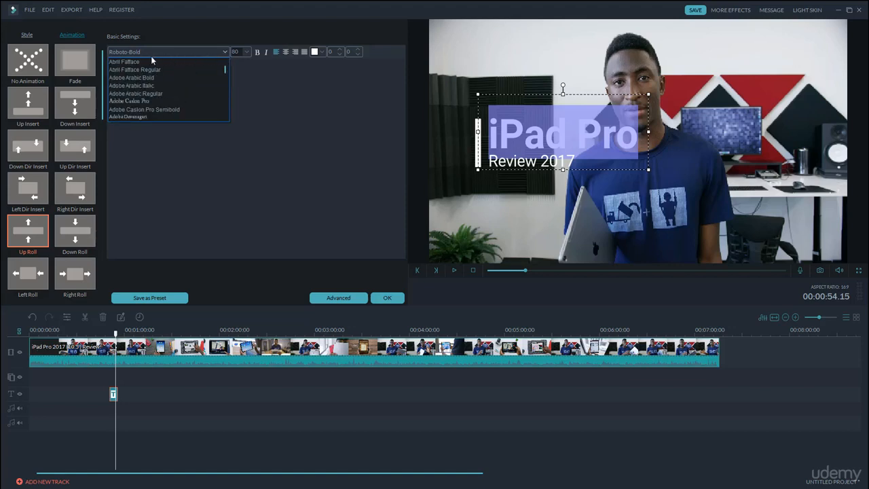
left_click(128, 61)
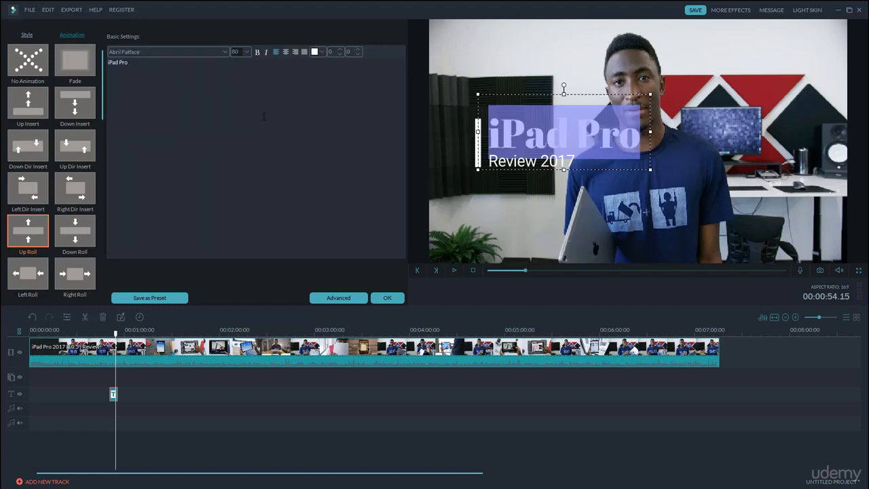
Change the font of the "Review 2017" text to Arial Black
left_click(496, 183)
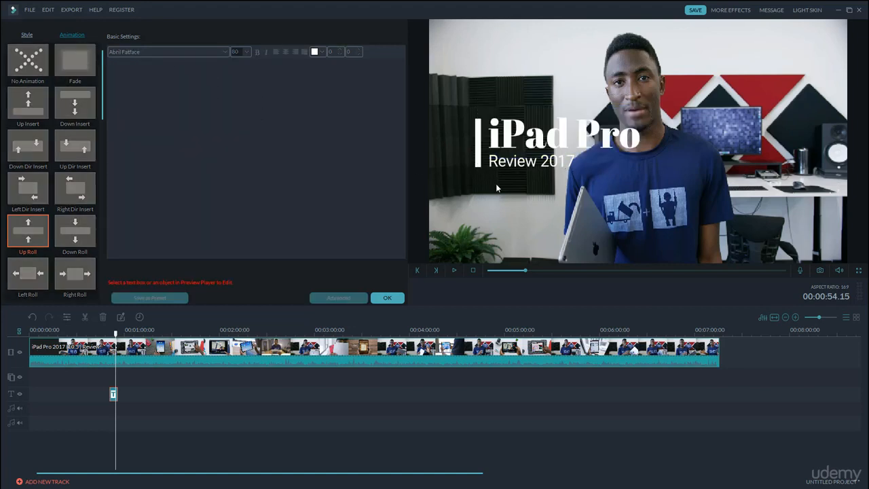
left_click(506, 163)
left_click_drag(489, 161, 576, 163)
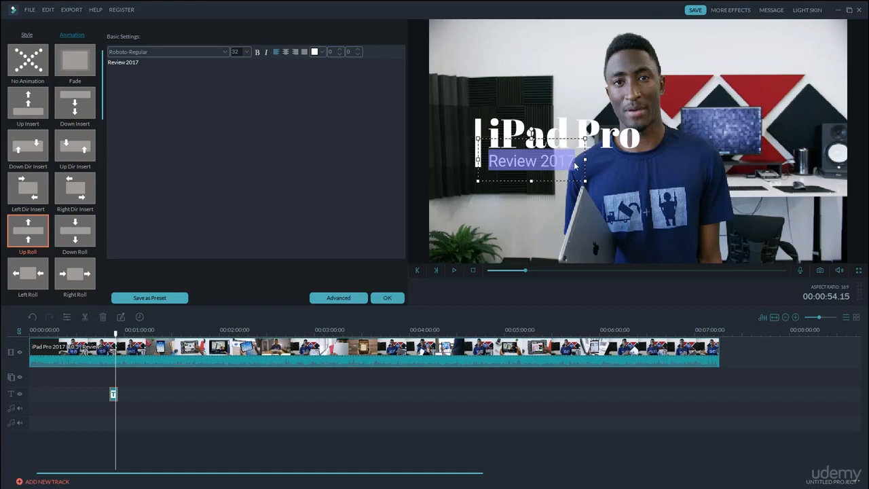
left_click(223, 52)
scroll(223, 96, "up", 3)
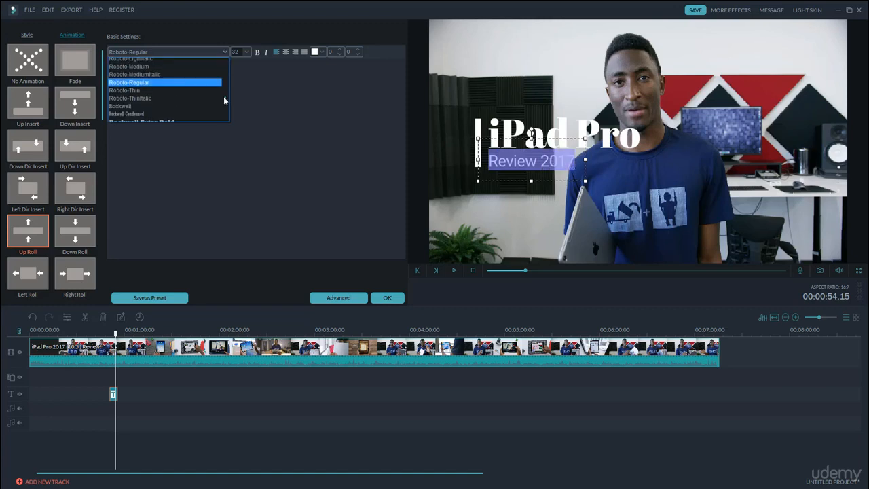
left_click_drag(225, 100, 227, 54)
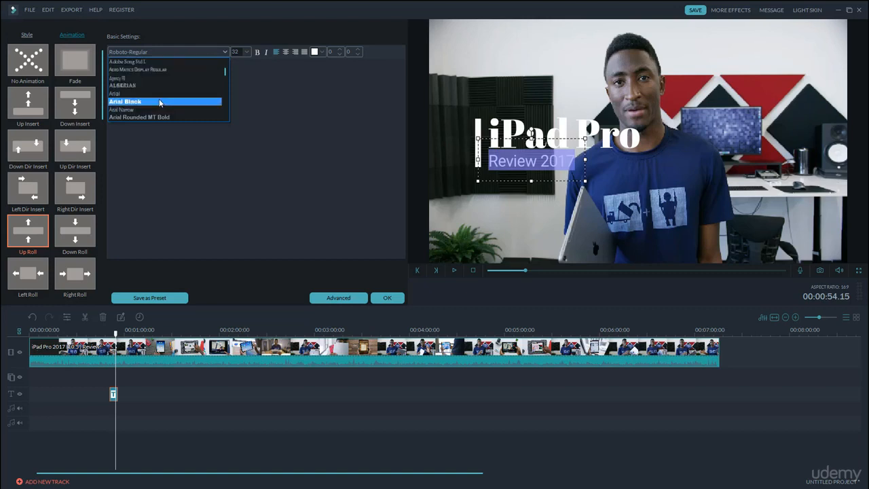
left_click(161, 101)
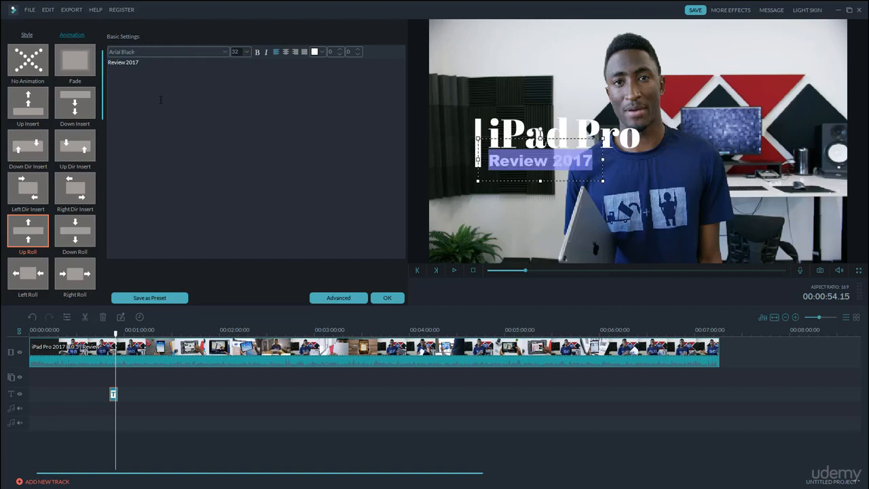
Set the font size of the "Review 2017" text to 28 and display the text style presets
left_click(248, 52)
scroll(237, 79, "down", 5)
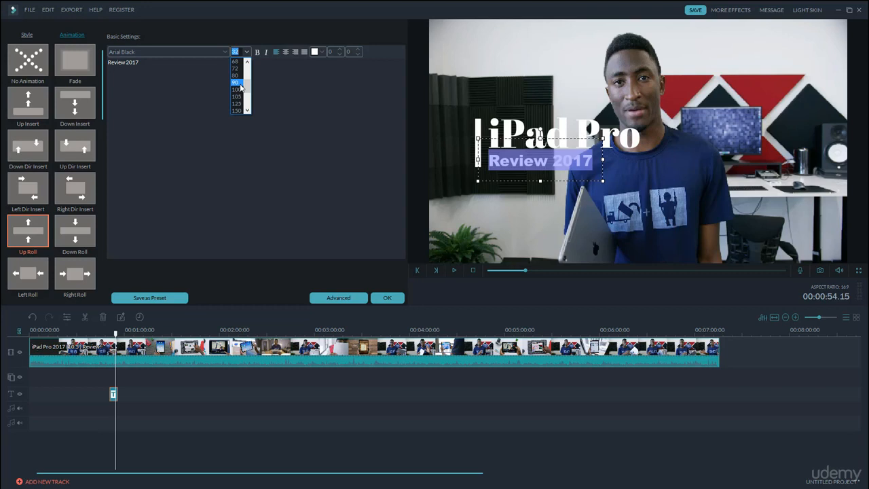
scroll(240, 87, "up", 3)
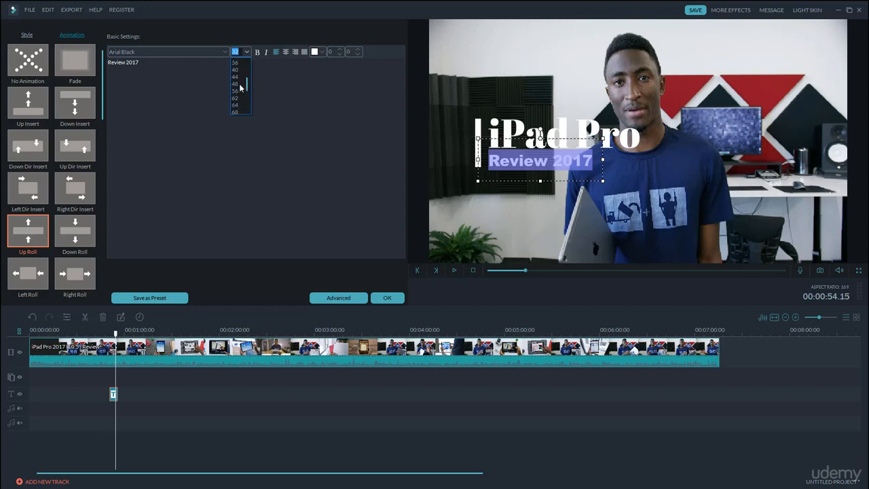
scroll(240, 92, "up", 2)
left_click(236, 81)
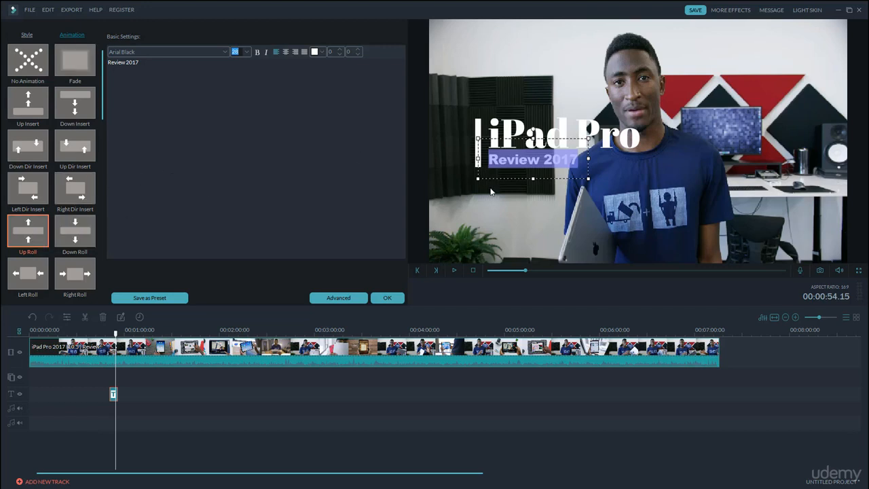
left_click(27, 36)
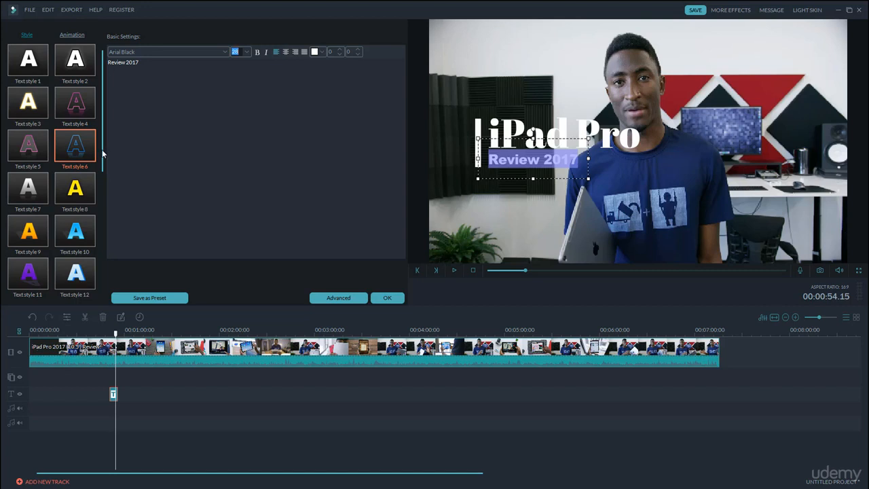
left_click(366, 152)
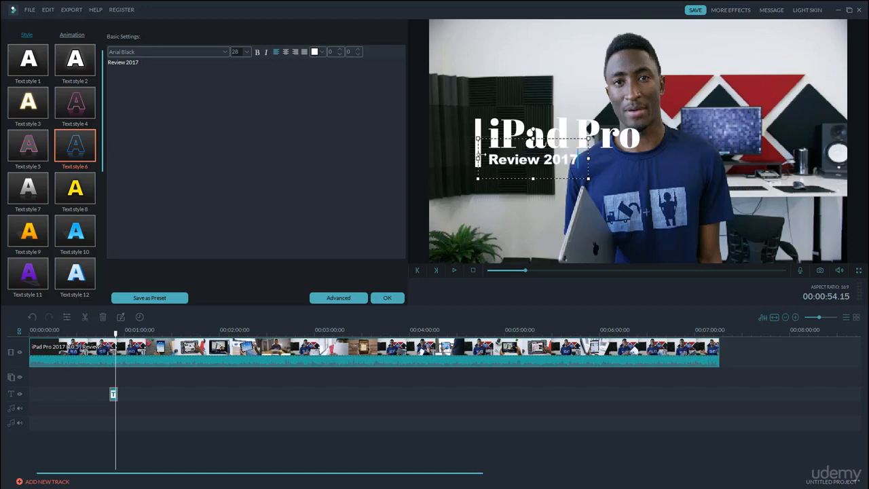
Try light gray and red as the color of the "iPad Pro" text, and set it back to white
left_click(504, 129)
left_click_drag(494, 133, 641, 139)
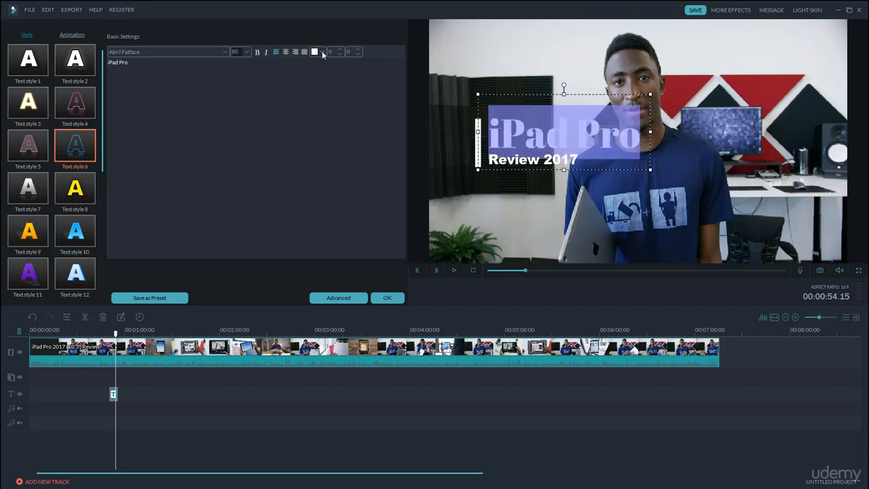
left_click(324, 54)
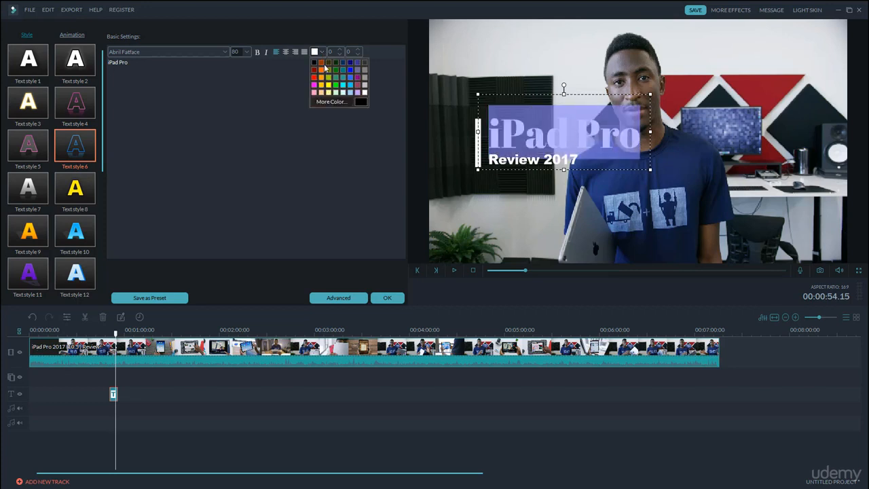
left_click(364, 85)
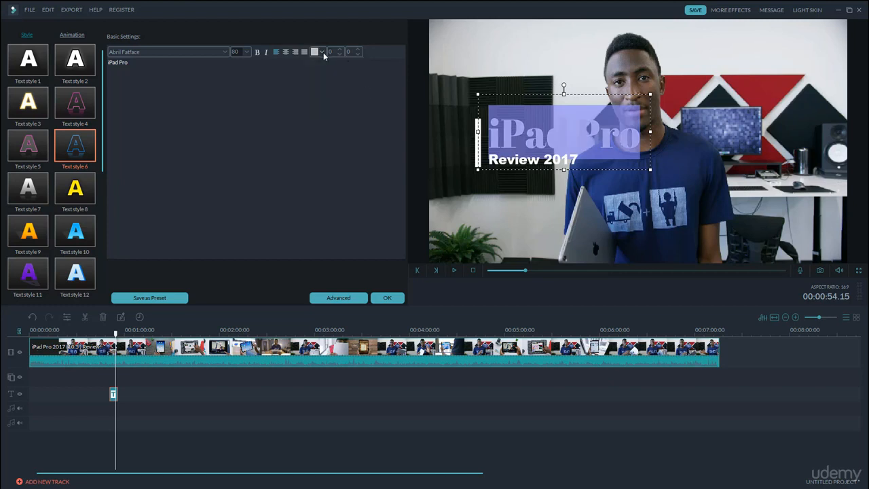
left_click(323, 56)
left_click(317, 81)
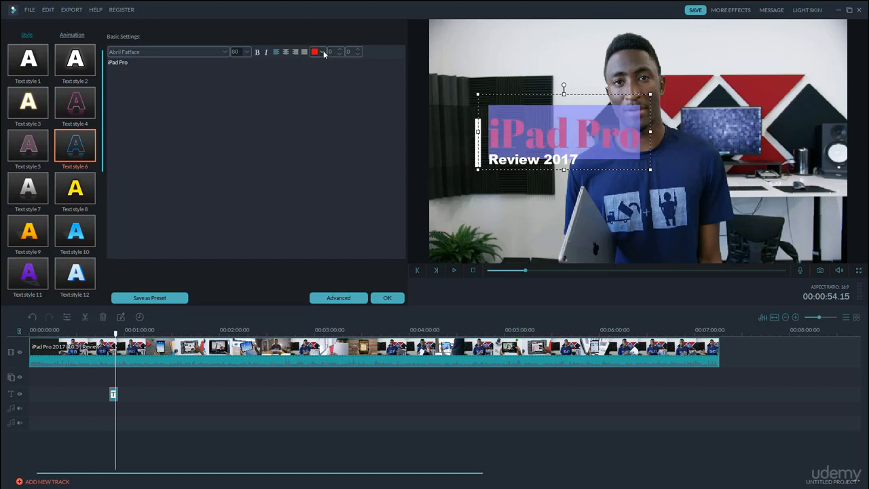
left_click(323, 55)
left_click(365, 96)
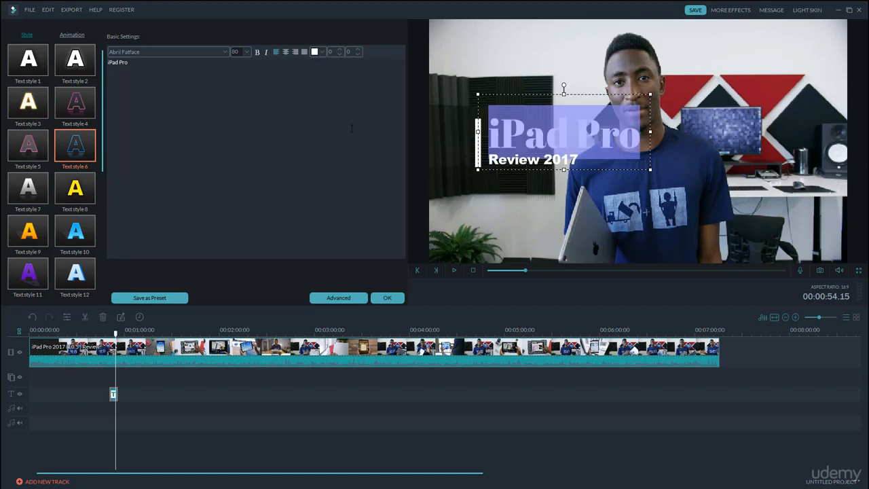
left_click(352, 129)
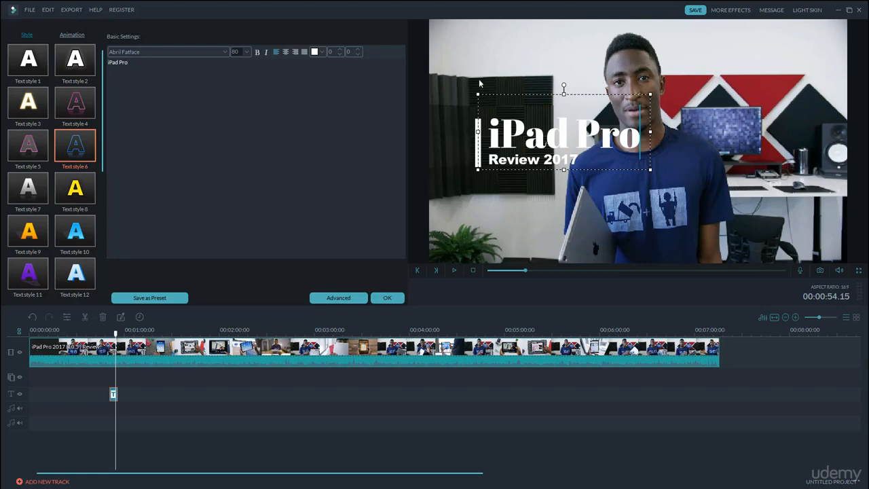
In the advanced text editor, move "iPad Pro" and "Review 2017" to the lower-left corner of the video frame, with "Review 2017" directly underneath
left_click(343, 299)
left_click_drag(419, 86, 293, 65)
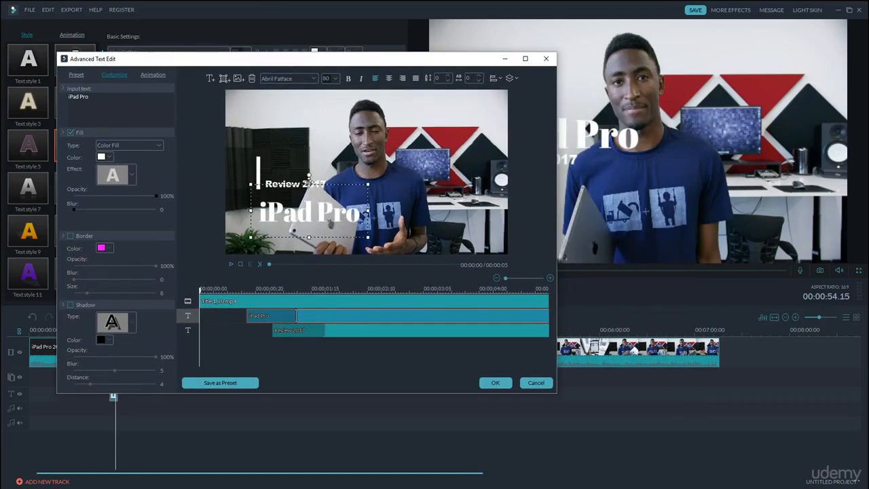
left_click(299, 182)
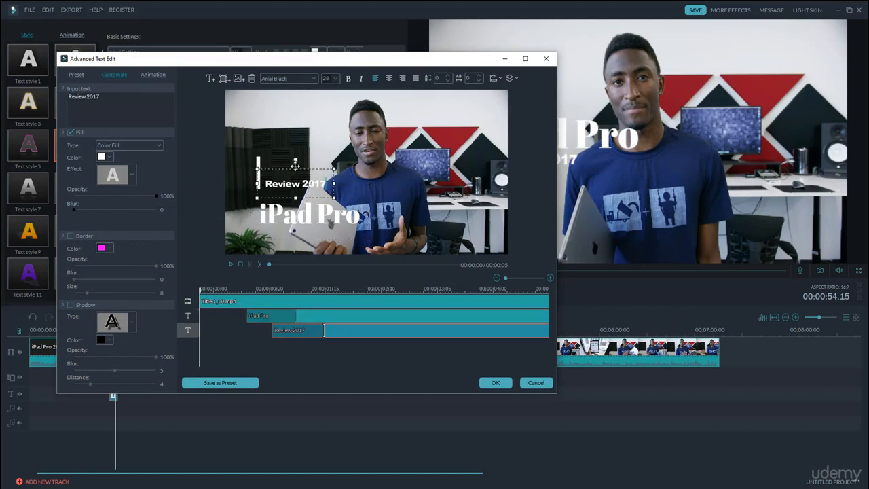
left_click_drag(296, 167, 271, 218)
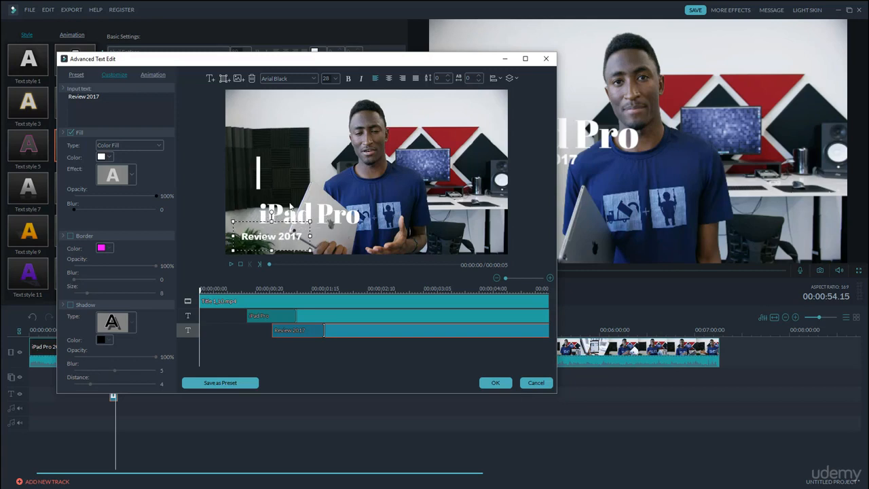
left_click(290, 206)
left_click_drag(306, 185, 287, 190)
Delete the white vertical bar from the title and apply the advanced text edits
left_click(255, 166)
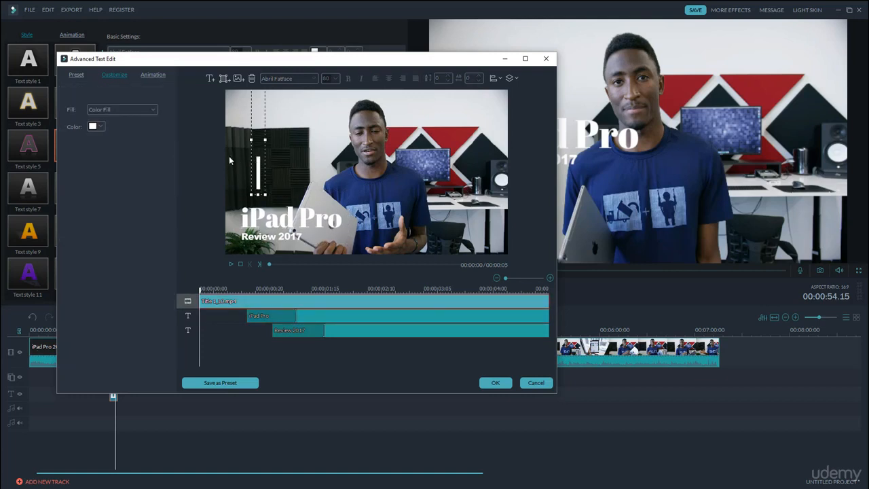
left_click(235, 156)
left_click(258, 166)
left_click(252, 79)
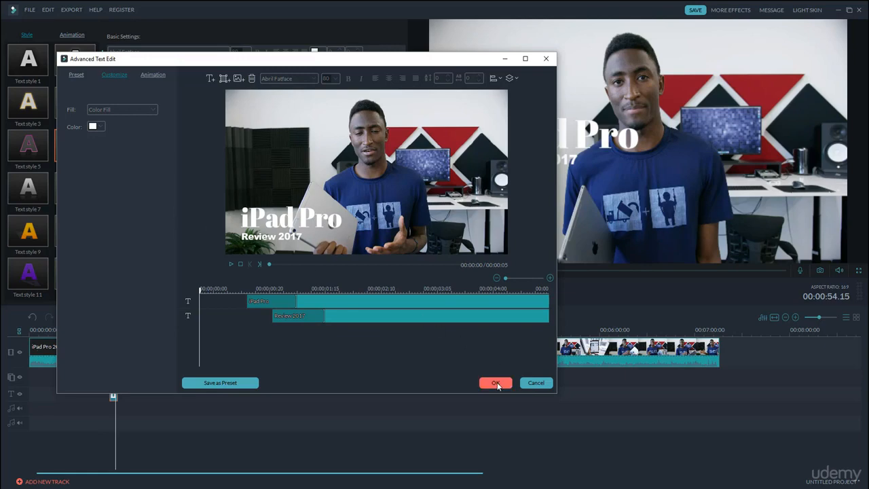
left_click(497, 383)
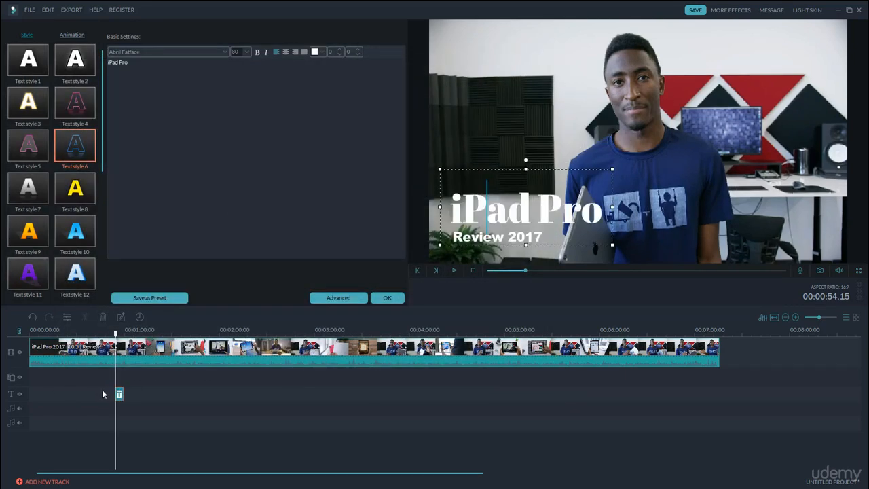
Move the title clip to about 00:01:18.00 on the timeline and finish editing it with the playhead just before the clip
left_click_drag(120, 394, 155, 394)
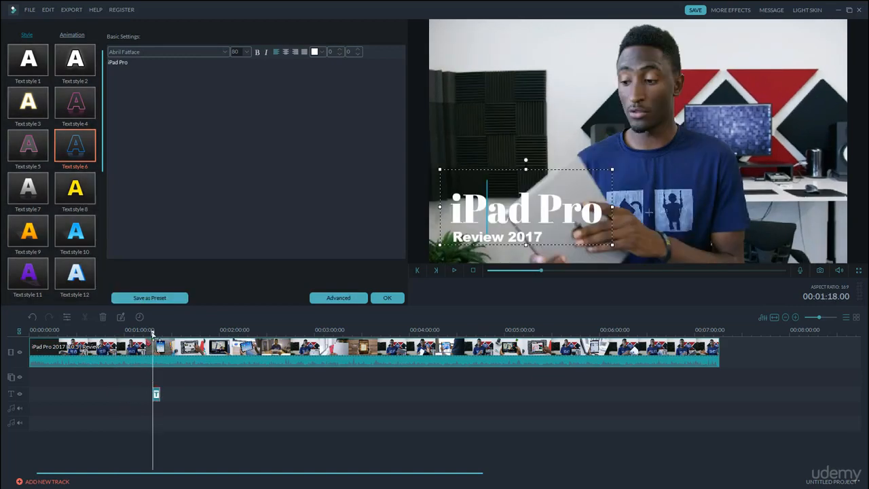
left_click_drag(153, 332, 151, 333)
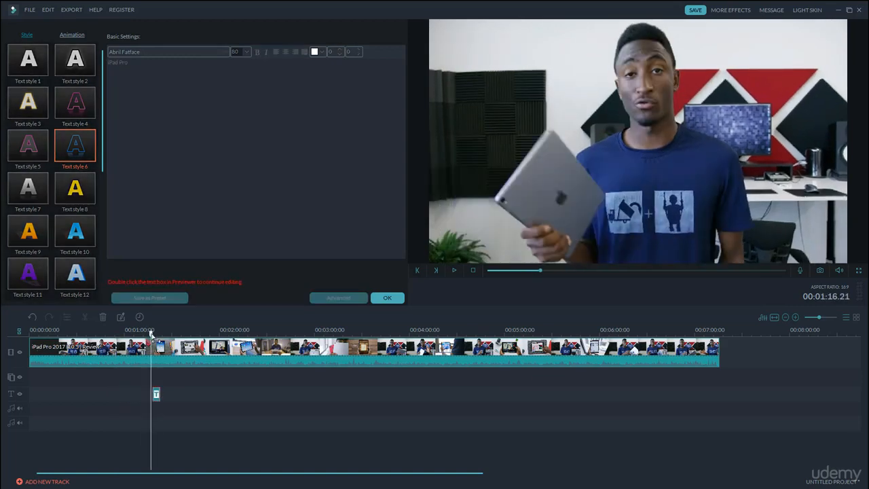
left_click(386, 300)
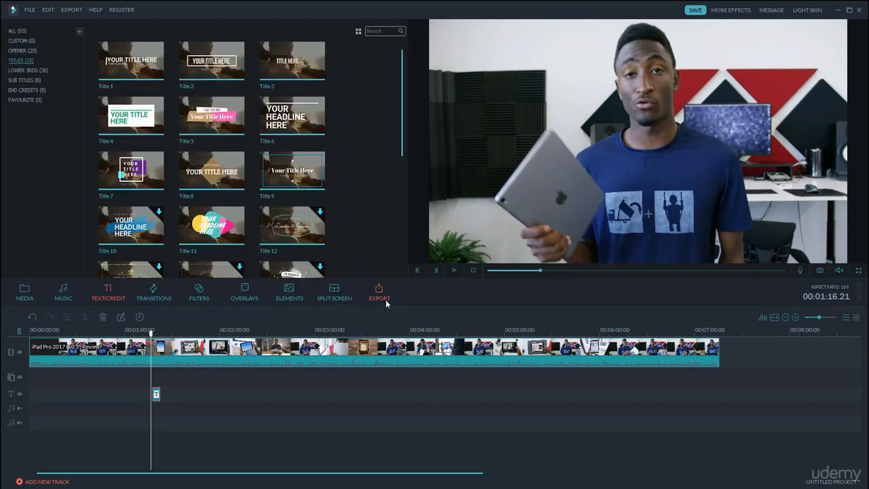
Play the timeline from 00:01:16.21 to preview the edited title over the video, and pause once the title has ended
left_click(455, 270)
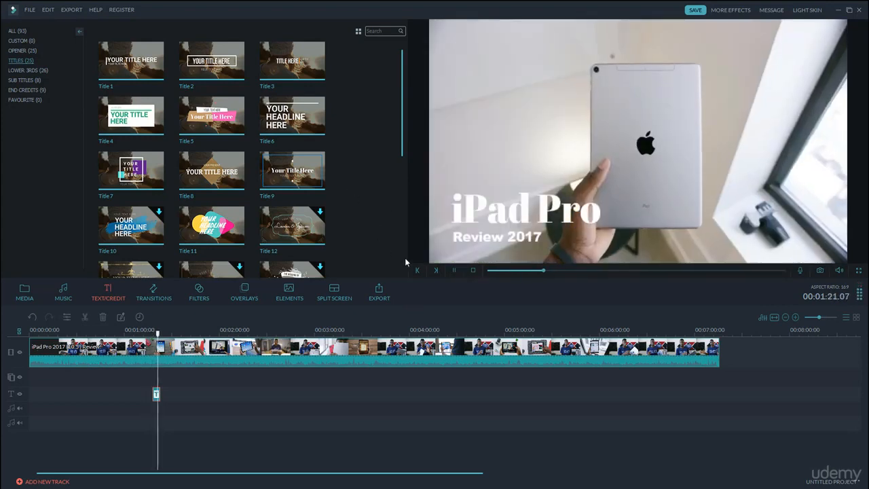
left_click(455, 270)
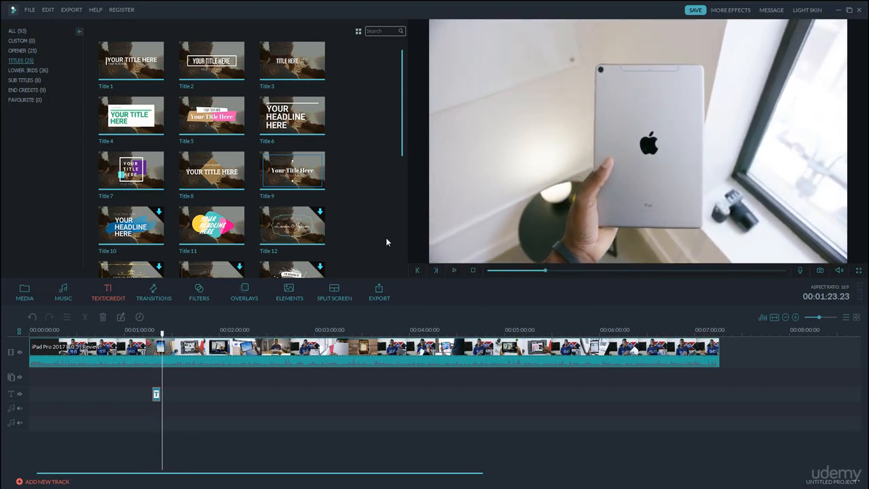